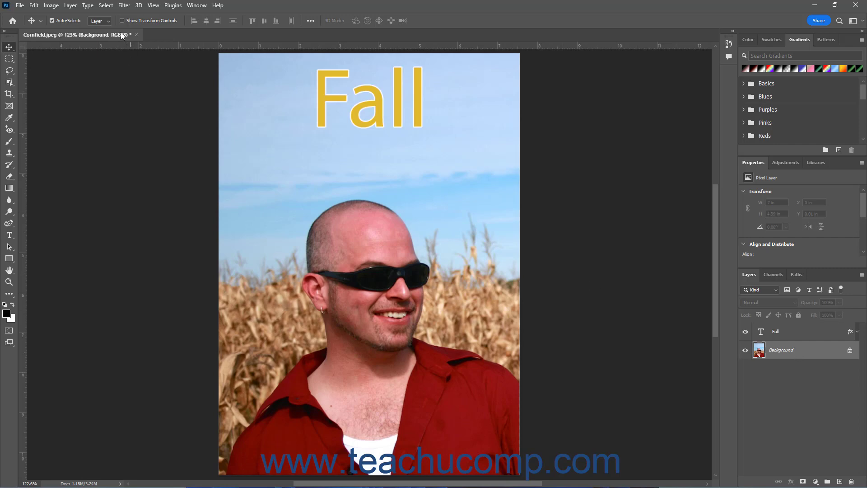
{"action": "left_click", "coordinate": [125, 5]}
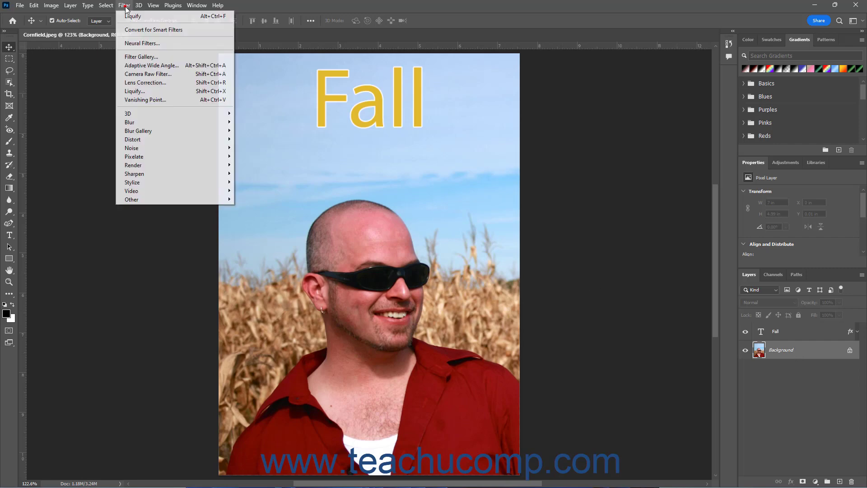
{"action": "left_click", "coordinate": [152, 92]}
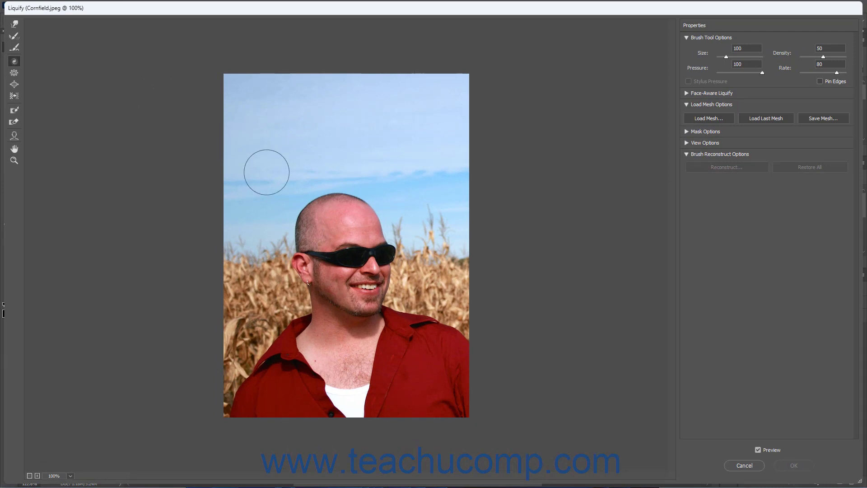
{"action": "left_click", "coordinate": [753, 464]}
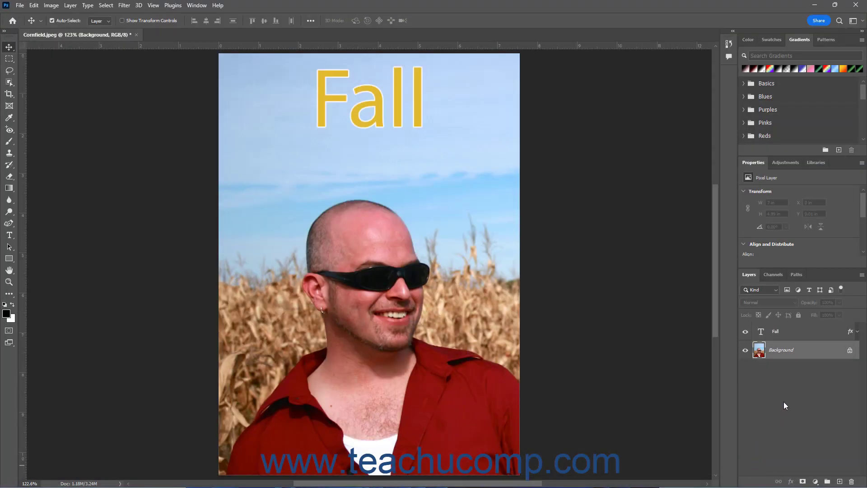
Try to open the Liquify filter on the Fall type layer and cancel instead of rasterizing it.
{"action": "left_click", "coordinate": [795, 334]}
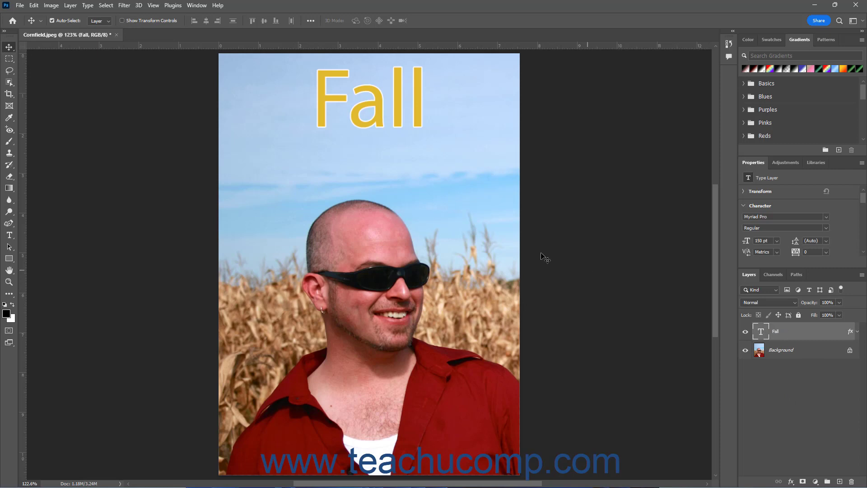
{"action": "left_click", "coordinate": [125, 6]}
{"action": "left_click", "coordinate": [140, 93]}
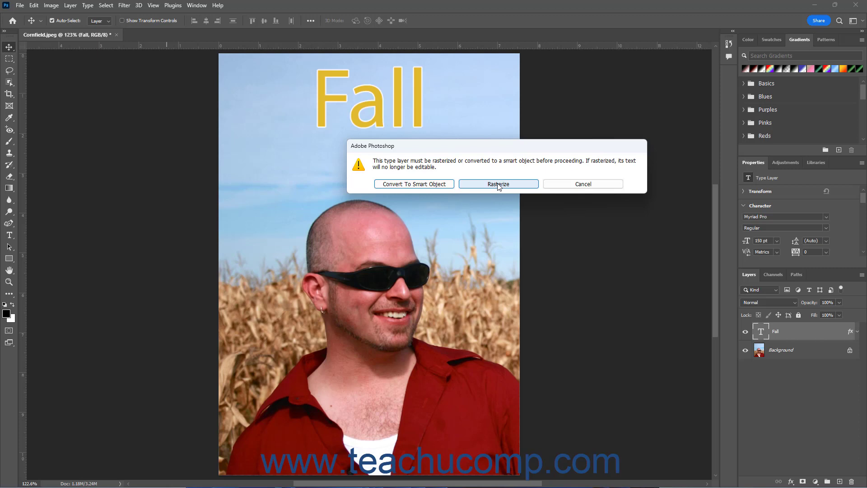
{"action": "left_click", "coordinate": [571, 185]}
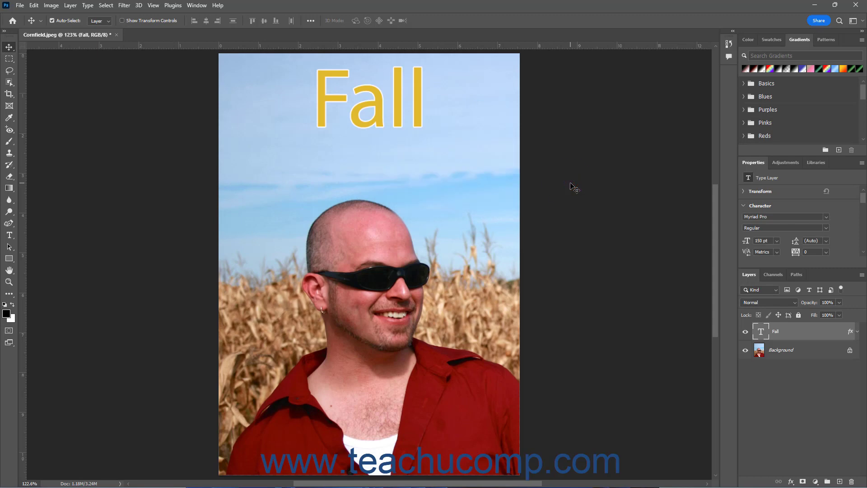
Open the Liquify filter on the Background layer and set the Forward Warp brush size to 91.
{"action": "left_click", "coordinate": [806, 356]}
{"action": "left_click", "coordinate": [124, 5]}
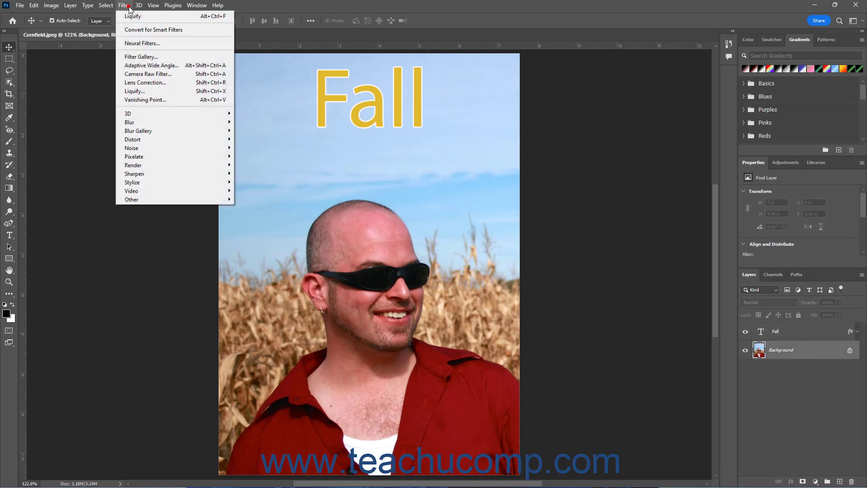
{"action": "left_click", "coordinate": [148, 91]}
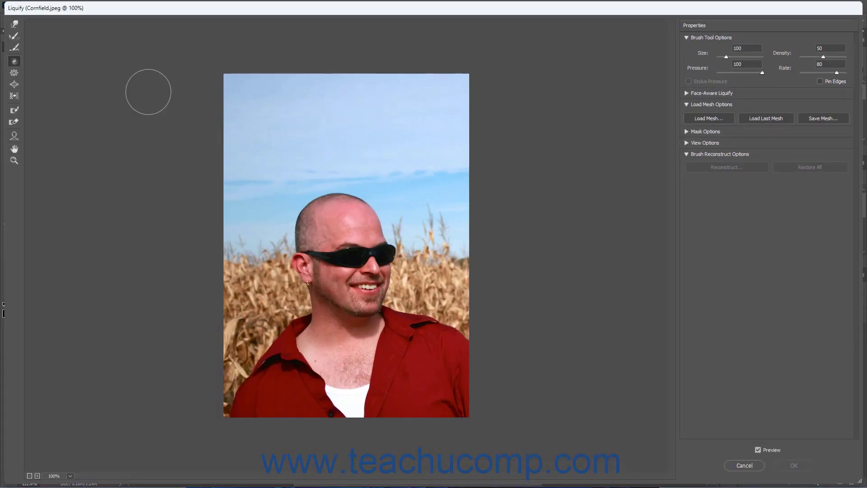
{"action": "left_click", "coordinate": [14, 160]}
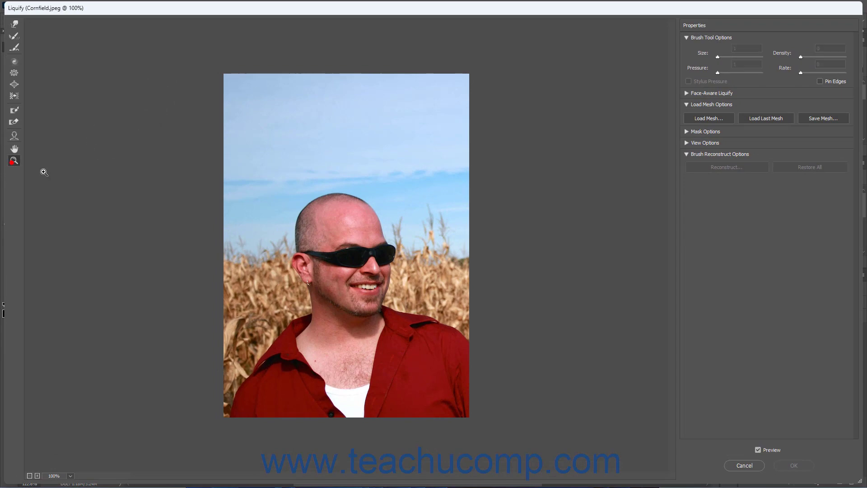
{"action": "left_click", "coordinate": [281, 232]}
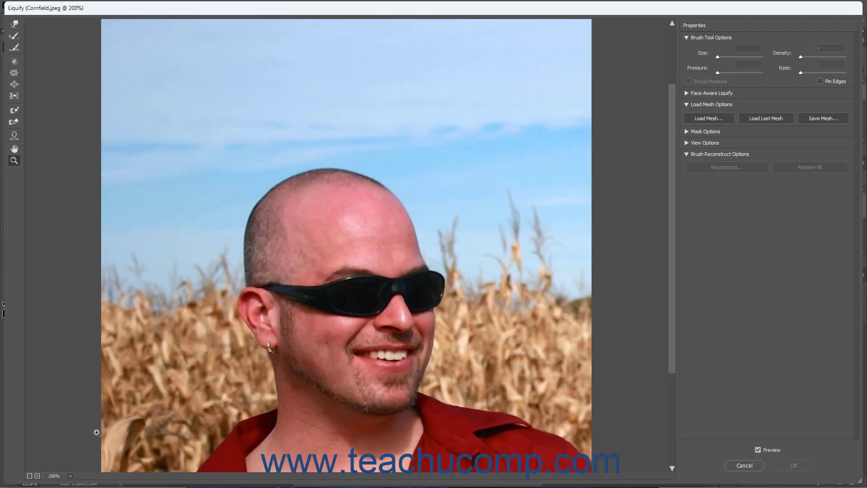
{"action": "left_click", "coordinate": [14, 24]}
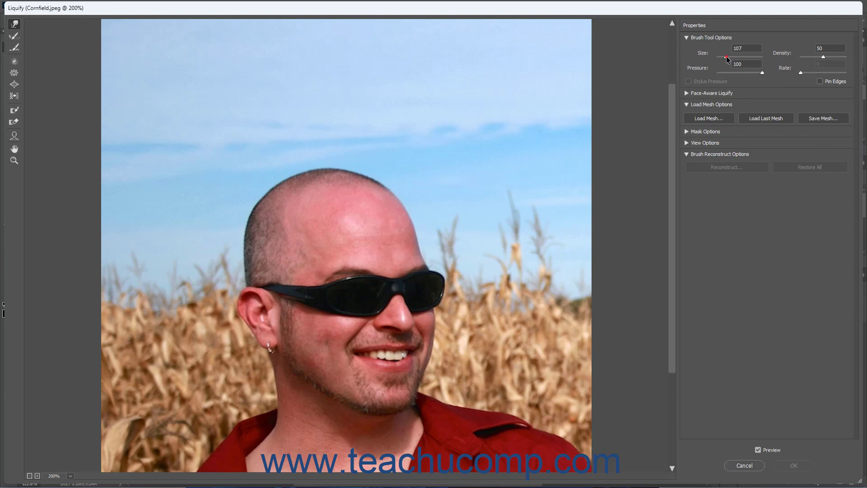
{"action": "left_click_drag", "start_coordinate": [726, 57], "coordinate": [727, 56]}
{"action": "left_click_drag", "start_coordinate": [726, 58], "coordinate": [725, 57]}
Warp the tall corn stalks beside the man's face far up into the sky and restore them with the Reconstruct tool.
{"action": "left_click_drag", "start_coordinate": [535, 253], "coordinate": [522, 34]}
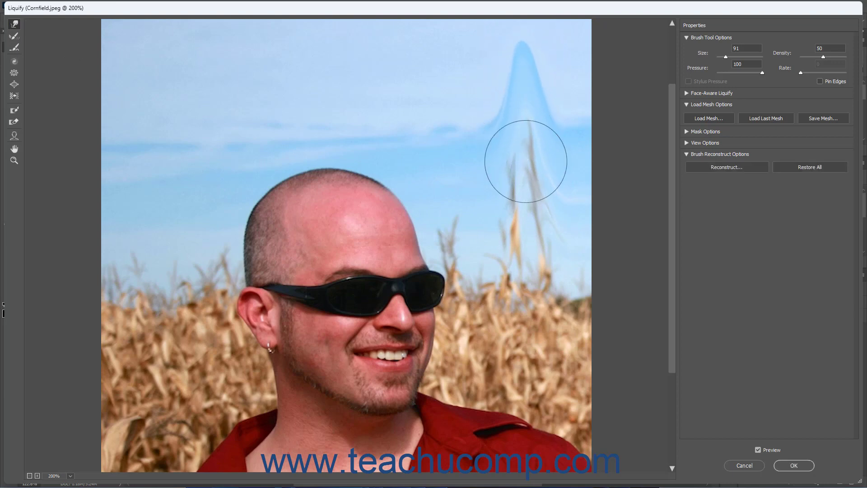
{"action": "left_click", "coordinate": [16, 42]}
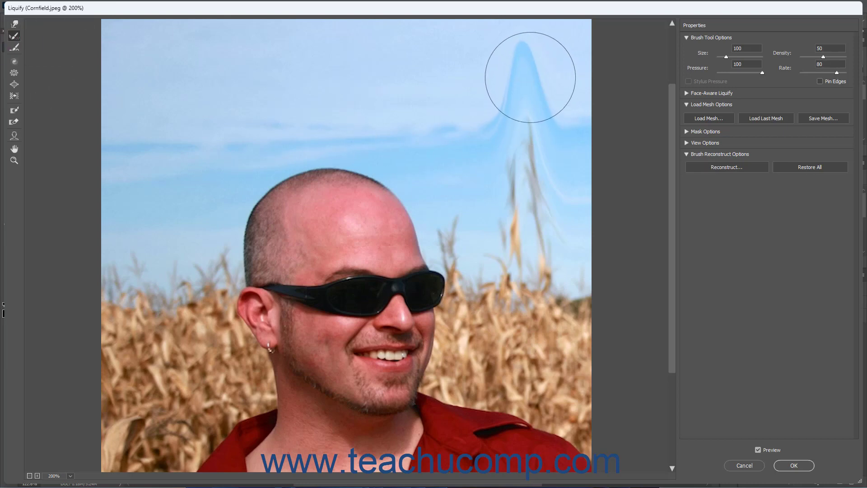
{"action": "mouse_move", "coordinate": [530, 76]}
{"action": "left_mouse_down"}
{"action": "mouse_move", "coordinate": [517, 117]}
{"action": "mouse_move", "coordinate": [533, 107]}
{"action": "mouse_move", "coordinate": [523, 58]}
{"action": "mouse_move", "coordinate": [517, 149]}
{"action": "mouse_move", "coordinate": [525, 227]}
{"action": "mouse_move", "coordinate": [558, 255]}
{"action": "left_mouse_up"}
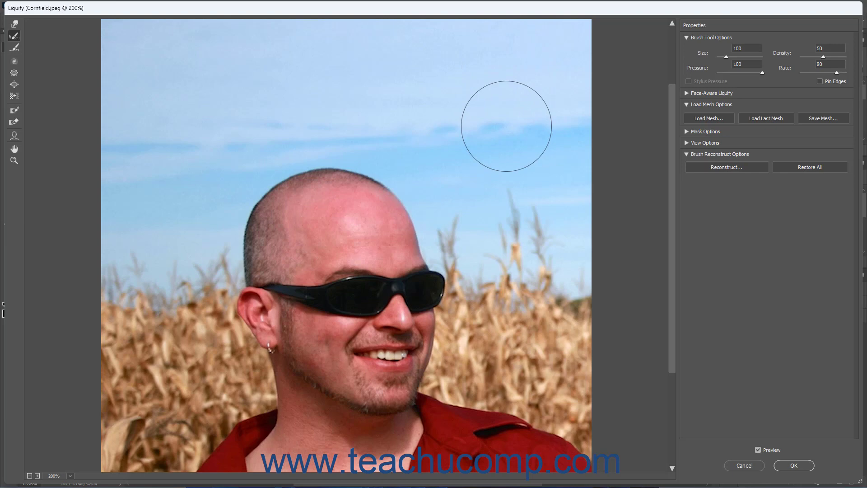
Warp the tall corn stalks diagonally toward the man's head with Forward Warp and even out the distortion with the Smooth tool.
{"action": "left_click", "coordinate": [14, 24]}
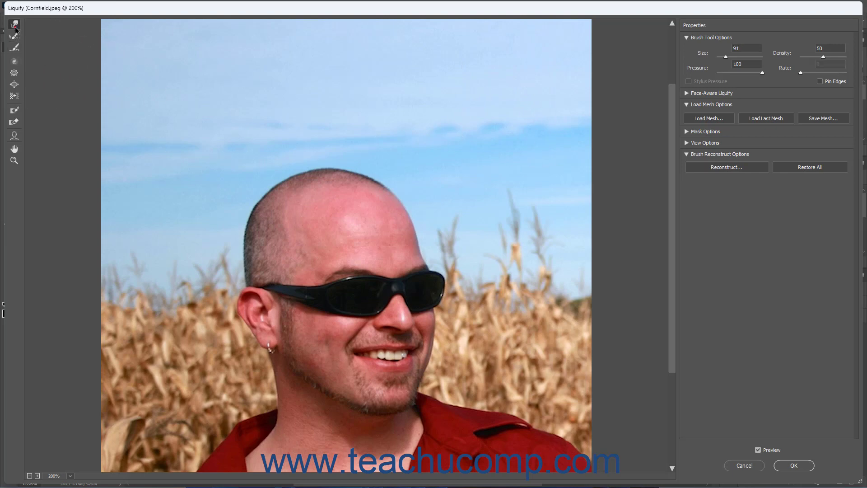
{"action": "left_click_drag", "start_coordinate": [544, 246], "coordinate": [475, 125]}
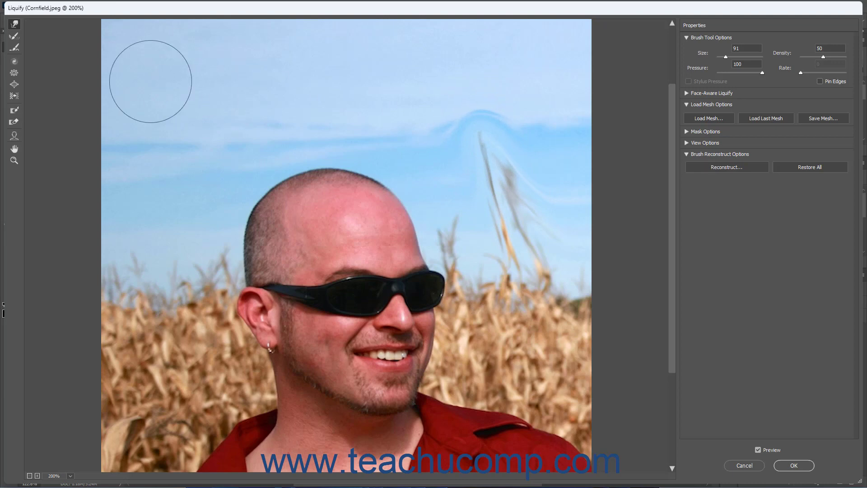
{"action": "left_click", "coordinate": [18, 51]}
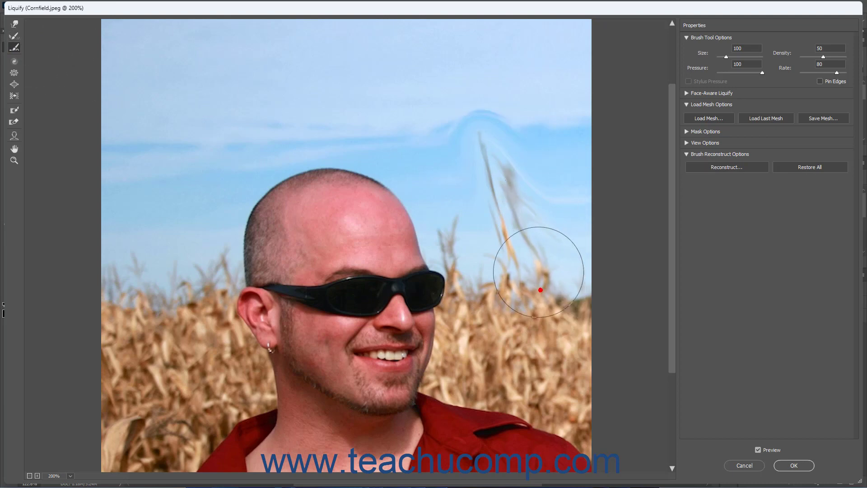
{"action": "mouse_move", "coordinate": [542, 261]}
{"action": "left_mouse_down"}
{"action": "mouse_move", "coordinate": [494, 151]}
{"action": "mouse_move", "coordinate": [507, 225]}
{"action": "mouse_move", "coordinate": [537, 195]}
{"action": "mouse_move", "coordinate": [521, 155]}
{"action": "mouse_move", "coordinate": [492, 132]}
{"action": "left_mouse_up"}
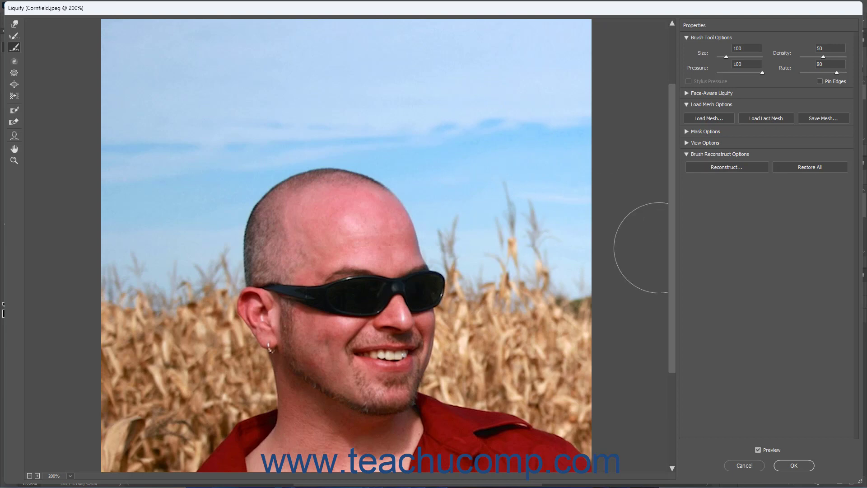
Restore the smoothed corn stalks to their original shape with the Reconstruct tool.
{"action": "left_click", "coordinate": [14, 36]}
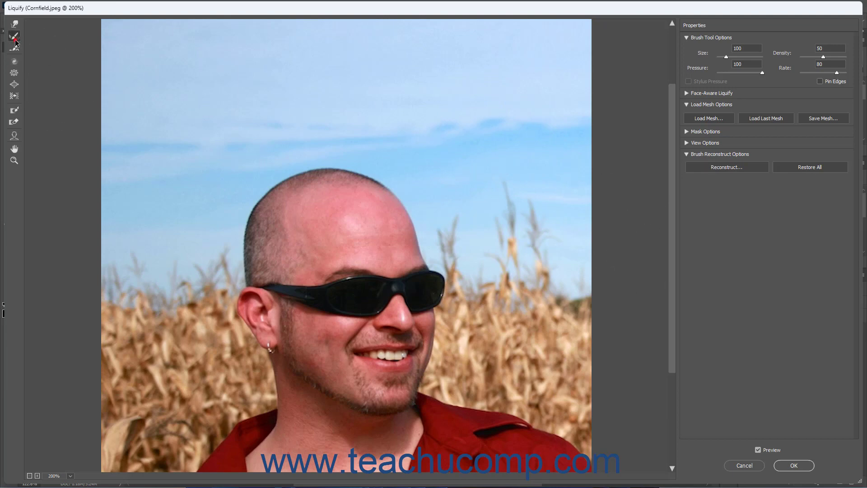
{"action": "mouse_move", "coordinate": [573, 190]}
{"action": "left_mouse_down"}
{"action": "mouse_move", "coordinate": [509, 129]}
{"action": "mouse_move", "coordinate": [538, 228]}
{"action": "mouse_move", "coordinate": [483, 197]}
{"action": "mouse_move", "coordinate": [540, 150]}
{"action": "left_mouse_up"}
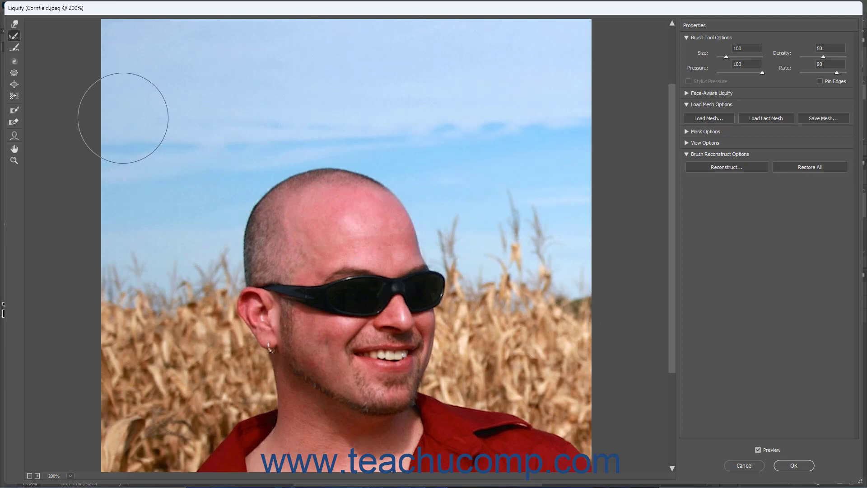
Twirl the tall corn stalks clockwise with the Twirl tool, and twirl them back counterclockwise in the same spot.
{"action": "left_click", "coordinate": [15, 62]}
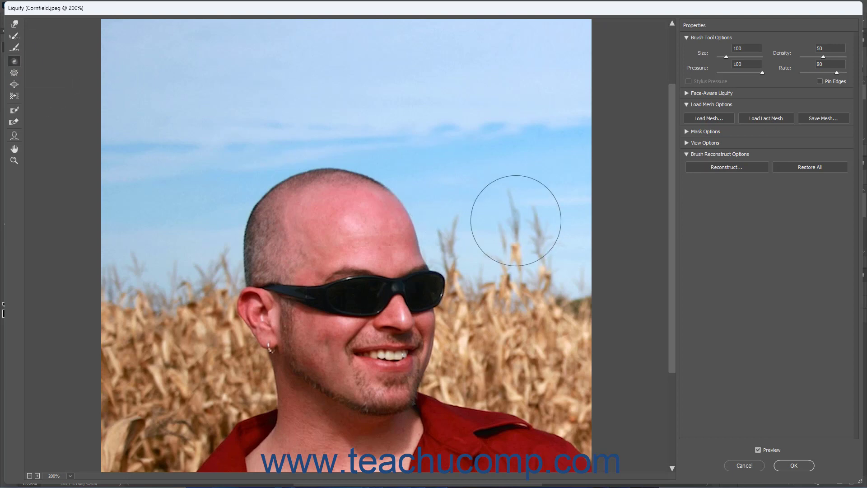
{"action": "left_click_drag", "start_coordinate": [522, 232], "coordinate": [521, 233]}
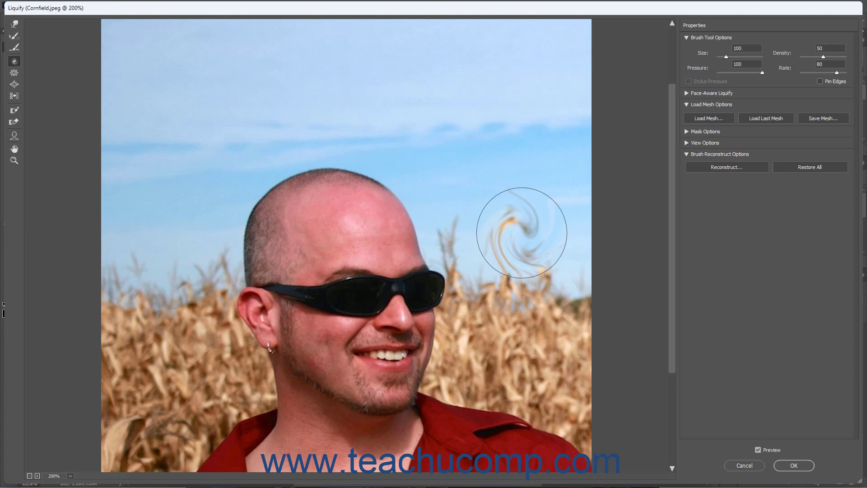
{"action": "left_click_drag", "start_coordinate": [522, 232], "coordinate": [522, 232]}
{"action": "key", "text": "alt"}
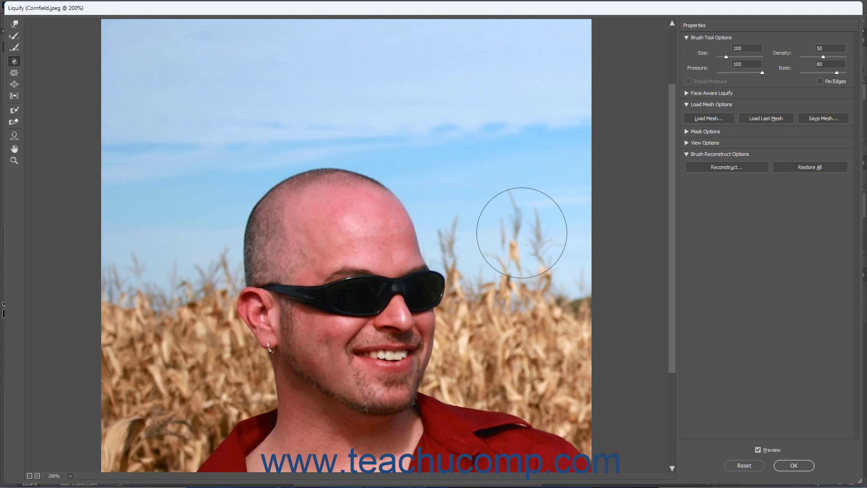
Pucker the area beside the corn stalk nearest the man's face using the Pucker tool with brush size 53.
{"action": "left_click", "coordinate": [12, 79]}
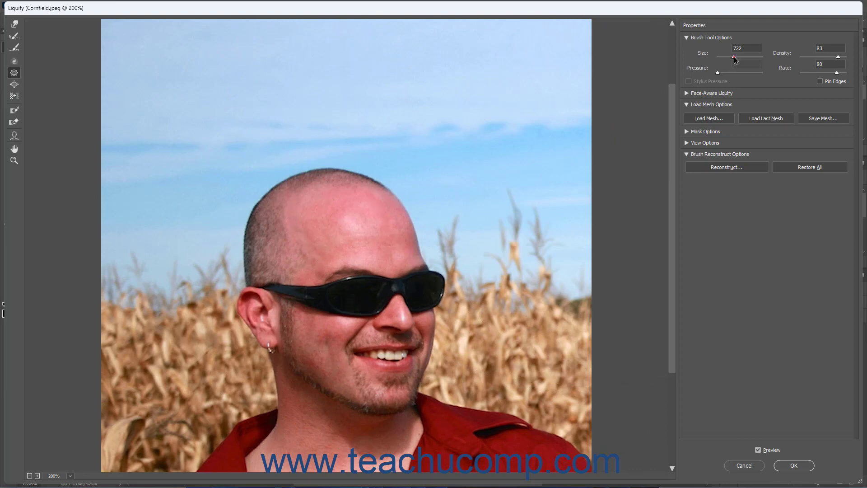
{"action": "left_click_drag", "start_coordinate": [734, 57], "coordinate": [725, 58]}
{"action": "left_click", "coordinate": [465, 229]}
{"action": "left_click_drag", "start_coordinate": [468, 230], "coordinate": [479, 231]}
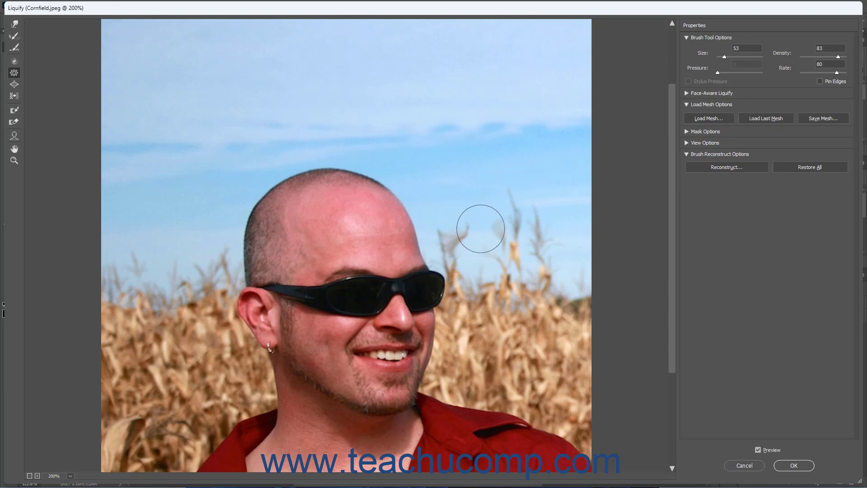
Bloat the sky just above the tall corn stalks using the Bloat tool with brush size 77.
{"action": "left_click", "coordinate": [14, 86]}
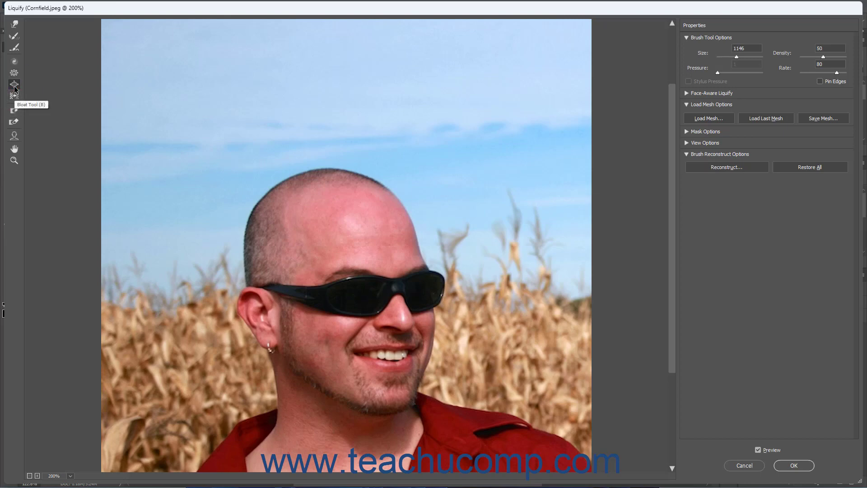
{"action": "left_click", "coordinate": [15, 88]}
{"action": "left_click_drag", "start_coordinate": [736, 58], "coordinate": [725, 59]}
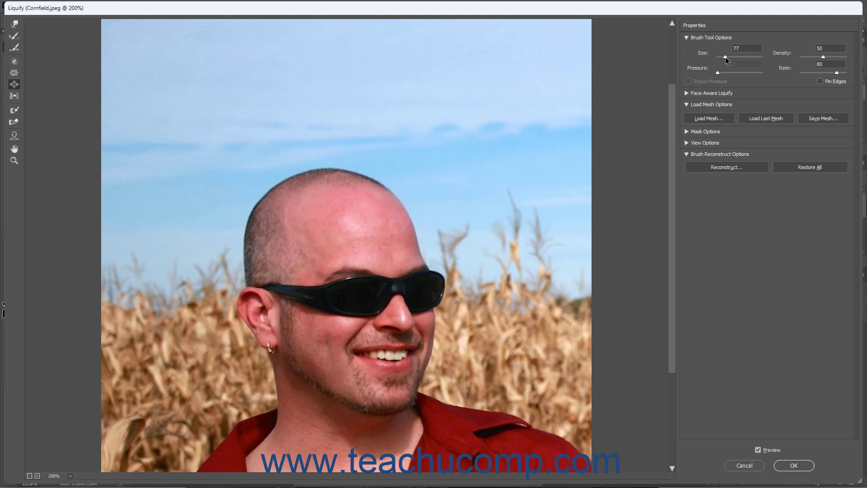
{"action": "left_click", "coordinate": [508, 154]}
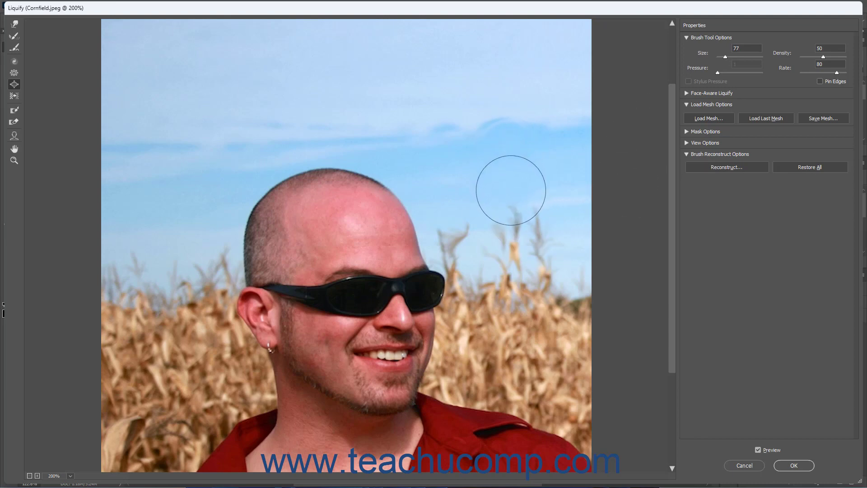
{"action": "mouse_move", "coordinate": [518, 204]}
{"action": "left_mouse_down"}
{"action": "mouse_move", "coordinate": [540, 198]}
{"action": "mouse_move", "coordinate": [529, 184]}
{"action": "left_mouse_up"}
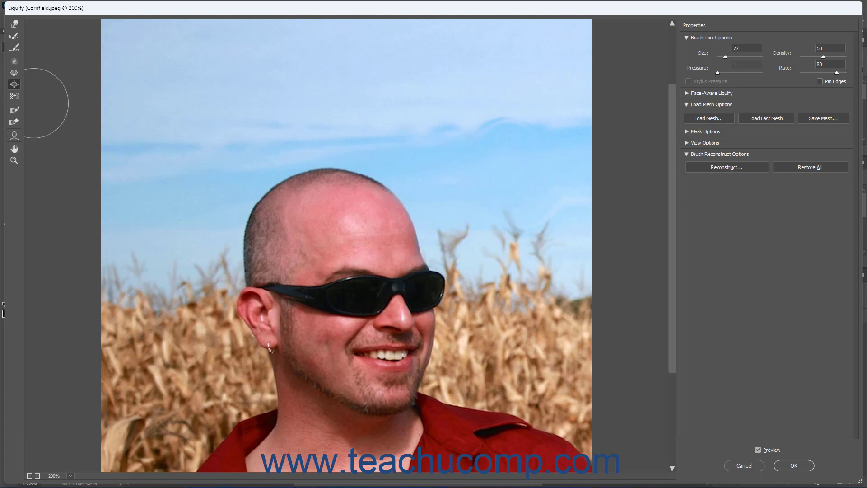
Push pixels aside in the cornfield behind the man with one downward and one upward Push Left tool stroke.
{"action": "left_click", "coordinate": [15, 97]}
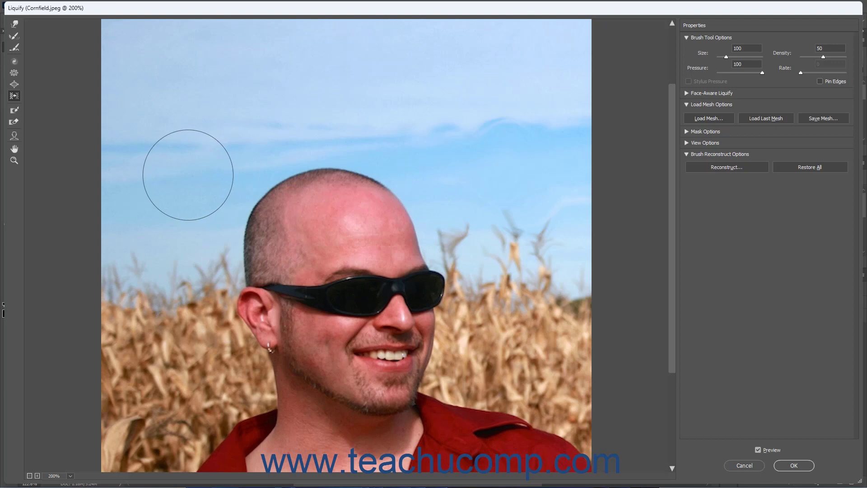
{"action": "mouse_move", "coordinate": [189, 175]}
{"action": "left_mouse_down"}
{"action": "mouse_move", "coordinate": [170, 329]}
{"action": "mouse_move", "coordinate": [173, 418]}
{"action": "left_mouse_up"}
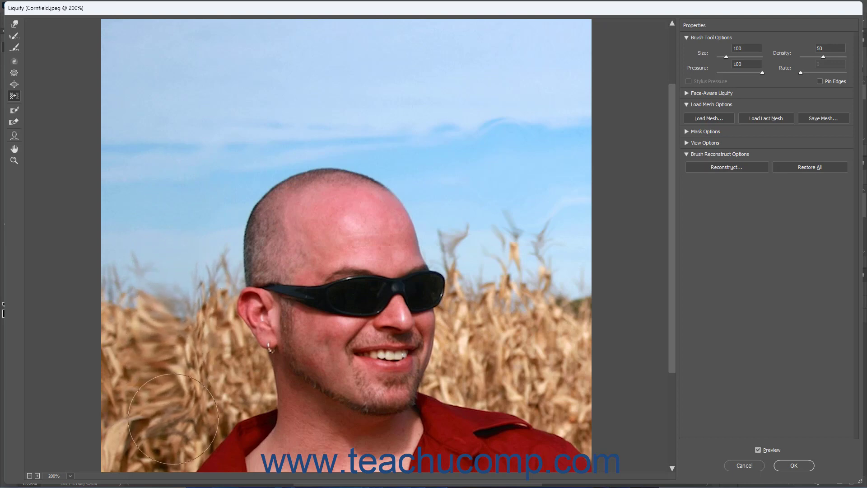
{"action": "mouse_move", "coordinate": [173, 419]}
{"action": "left_mouse_down"}
{"action": "mouse_move", "coordinate": [199, 353]}
{"action": "mouse_move", "coordinate": [181, 199]}
{"action": "left_mouse_up"}
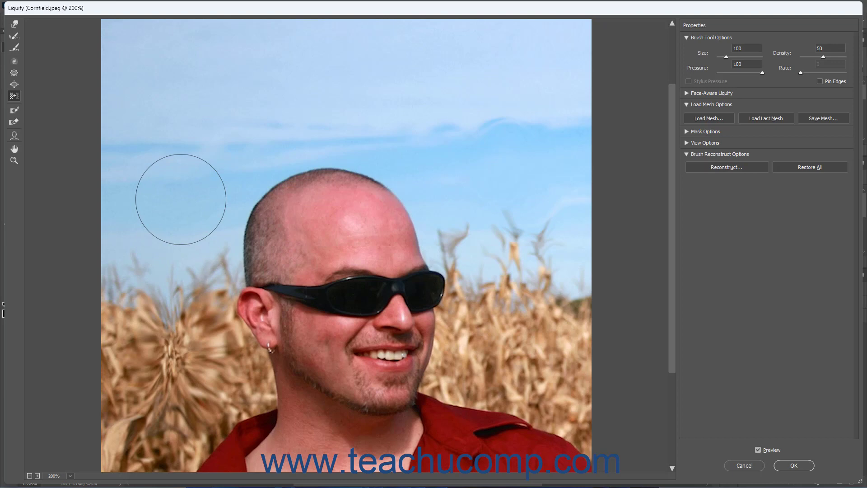
Paint a freeze mask over the cornfield above the man's shoulder on the side he is facing.
{"action": "left_click", "coordinate": [13, 114]}
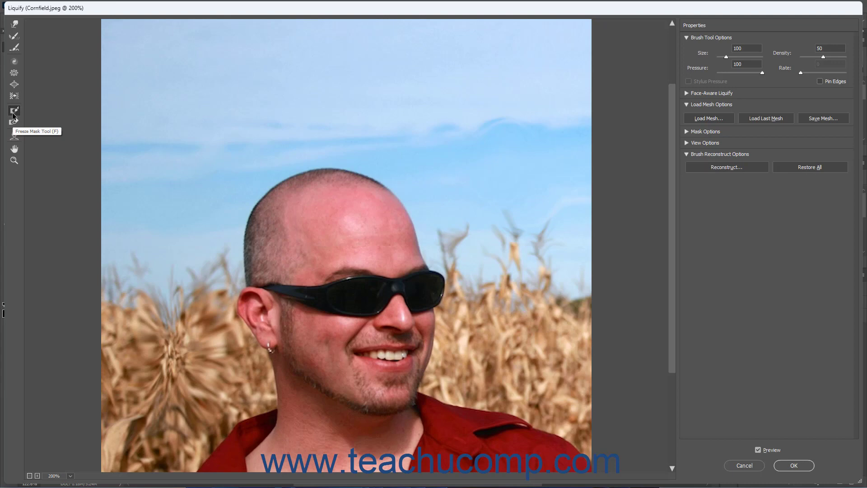
{"action": "mouse_move", "coordinate": [542, 361]}
{"action": "left_mouse_down"}
{"action": "mouse_move", "coordinate": [539, 333]}
{"action": "mouse_move", "coordinate": [509, 358]}
{"action": "mouse_move", "coordinate": [551, 394]}
{"action": "mouse_move", "coordinate": [559, 331]}
{"action": "mouse_move", "coordinate": [525, 332]}
{"action": "mouse_move", "coordinate": [541, 388]}
{"action": "mouse_move", "coordinate": [563, 325]}
{"action": "mouse_move", "coordinate": [513, 333]}
{"action": "mouse_move", "coordinate": [544, 385]}
{"action": "left_mouse_up"}
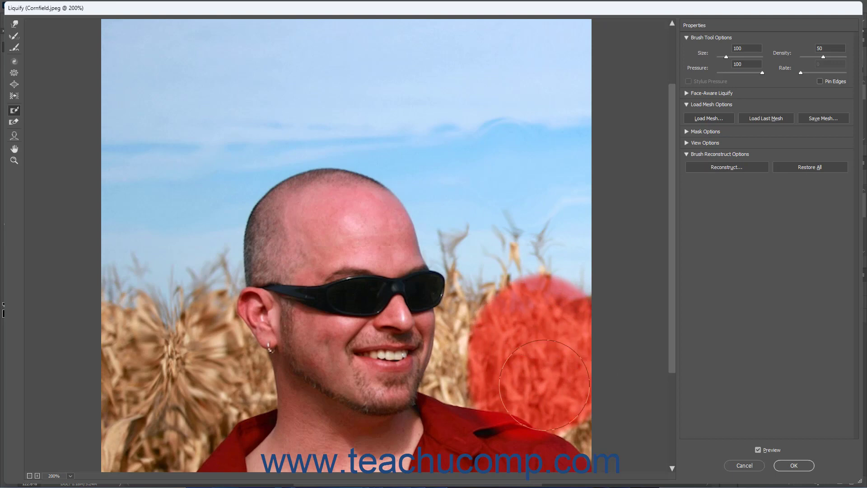
Warp the corn tops upward above the frozen area using Forward Warp at size 91, and thaw the whole mask at size 100.
{"action": "left_click", "coordinate": [13, 28]}
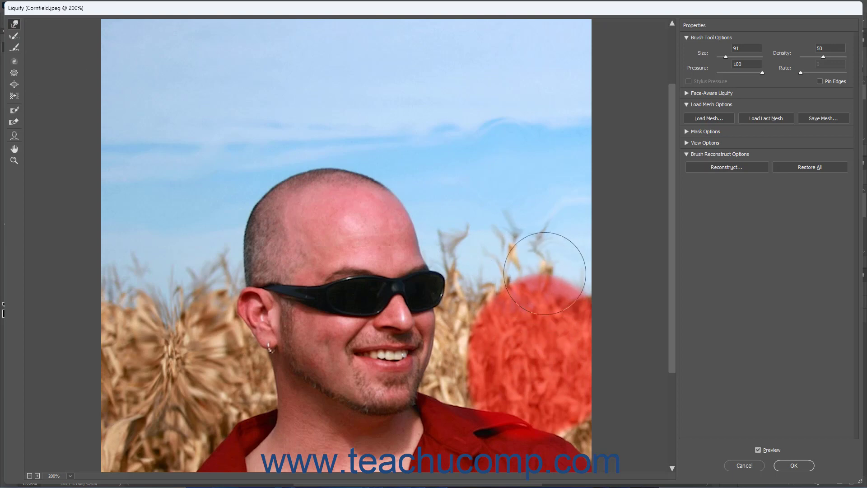
{"action": "mouse_move", "coordinate": [545, 273]}
{"action": "left_mouse_down"}
{"action": "mouse_move", "coordinate": [552, 254]}
{"action": "mouse_move", "coordinate": [546, 258]}
{"action": "left_mouse_up"}
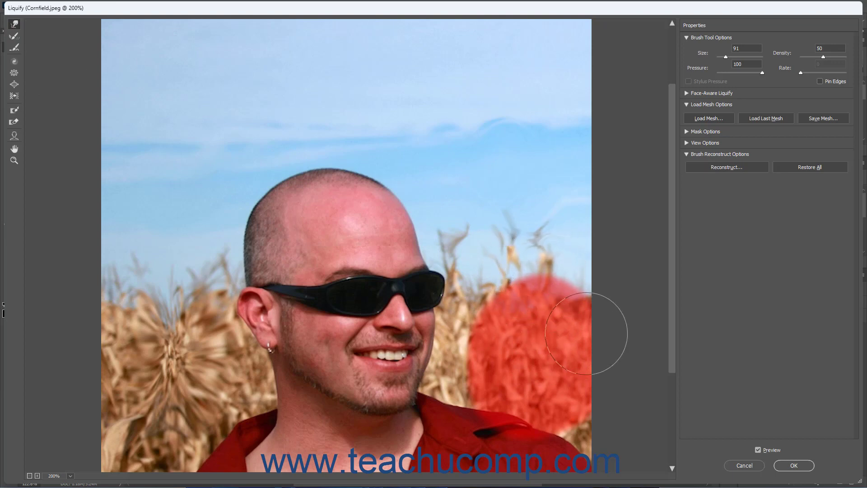
{"action": "left_click", "coordinate": [14, 123]}
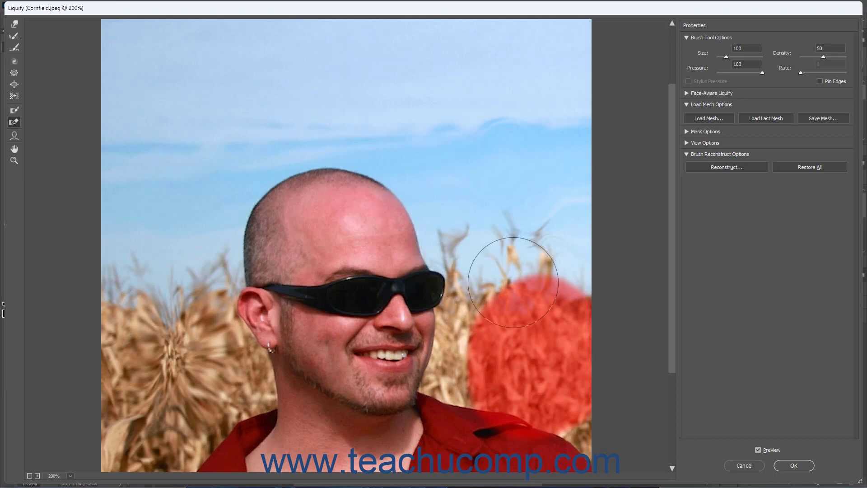
{"action": "mouse_move", "coordinate": [509, 252]}
{"action": "left_mouse_down"}
{"action": "mouse_move", "coordinate": [501, 325]}
{"action": "mouse_move", "coordinate": [587, 374]}
{"action": "left_mouse_up"}
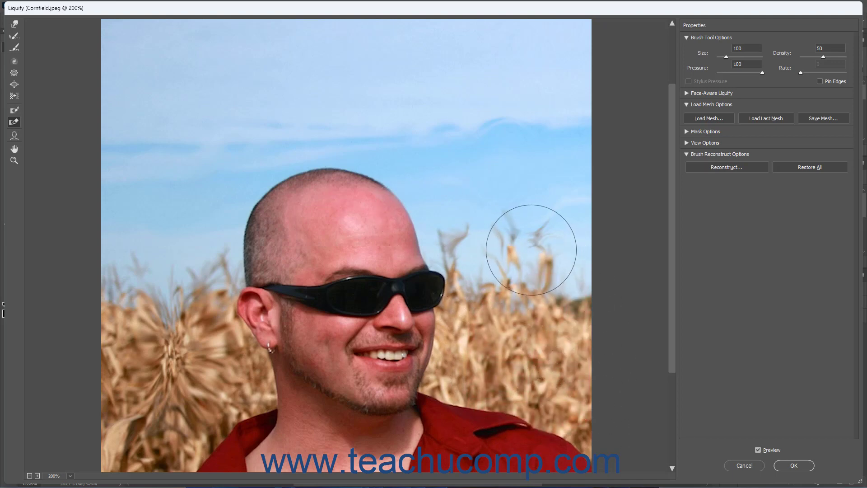
Reshape the man's nose with the Face tool to a nose height of 51 and a nose width of -89.
{"action": "left_click", "coordinate": [14, 140]}
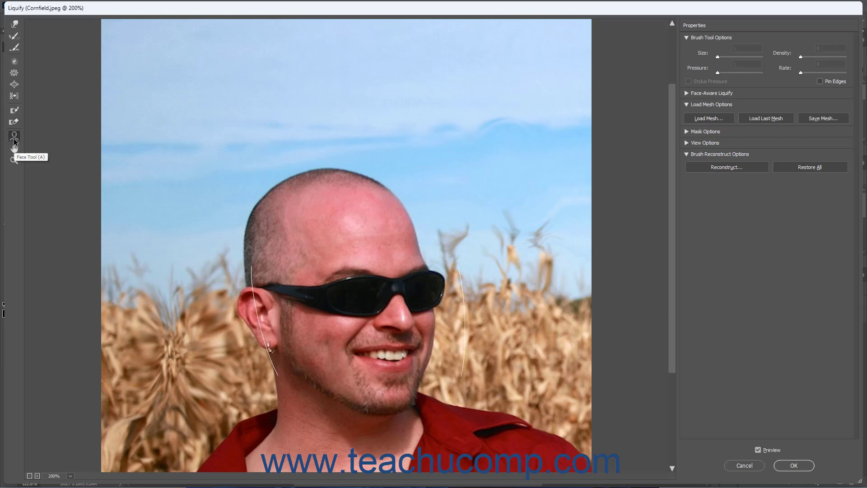
{"action": "mouse_move", "coordinate": [334, 312]}
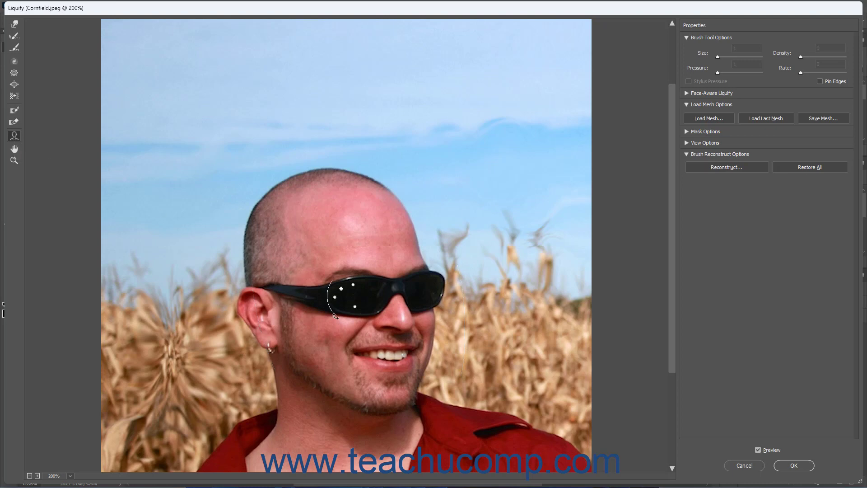
{"action": "mouse_move", "coordinate": [375, 344]}
{"action": "mouse_move", "coordinate": [398, 334]}
{"action": "mouse_move", "coordinate": [398, 334]}
{"action": "left_mouse_down"}
{"action": "mouse_move", "coordinate": [382, 328]}
{"action": "mouse_move", "coordinate": [391, 328]}
{"action": "left_mouse_up"}
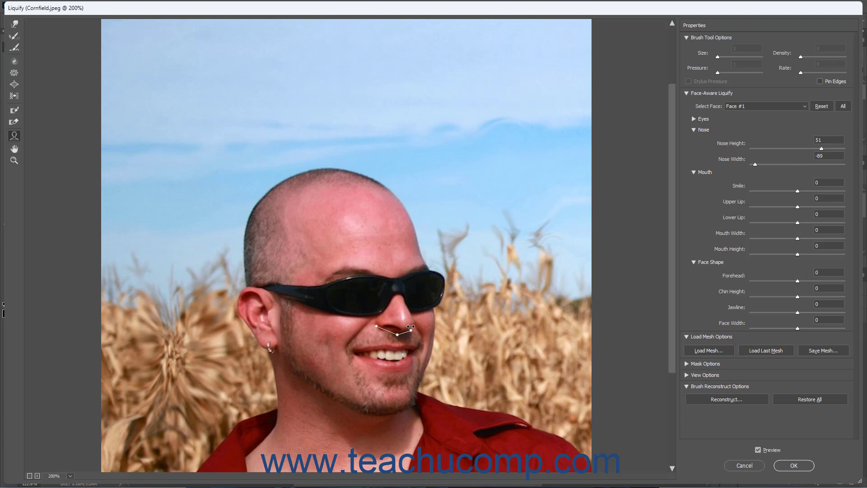
{"action": "mouse_move", "coordinate": [418, 326]}
Set the Mouth Width to 28 and the Smile to 20 for Face #1 in the Face-Aware Liquify settings.
{"action": "left_click", "coordinate": [686, 94]}
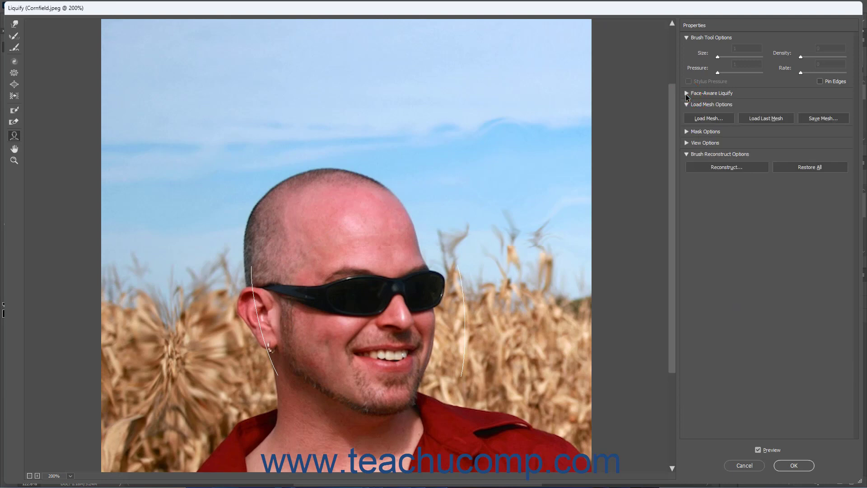
{"action": "left_click", "coordinate": [686, 93]}
{"action": "left_click", "coordinate": [687, 93]}
{"action": "left_click", "coordinate": [686, 93]}
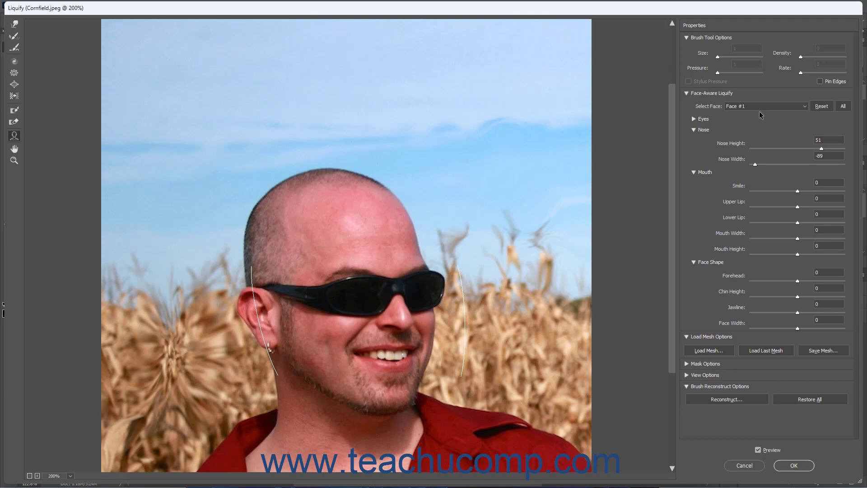
{"action": "left_click", "coordinate": [773, 106]}
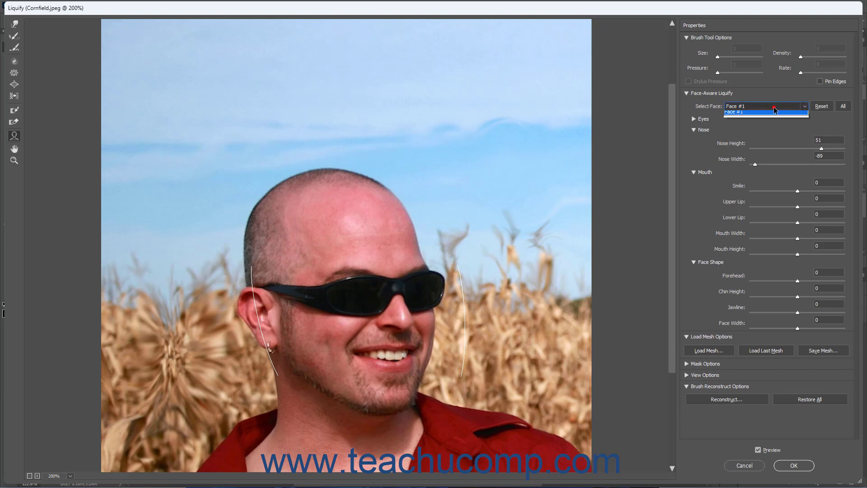
{"action": "left_click", "coordinate": [763, 115]}
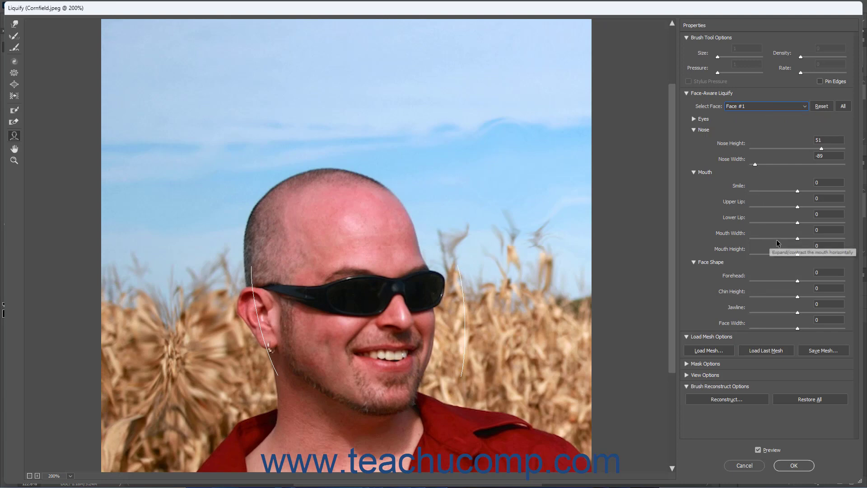
{"action": "left_click_drag", "start_coordinate": [798, 239], "coordinate": [810, 236]}
{"action": "left_click", "coordinate": [798, 191]}
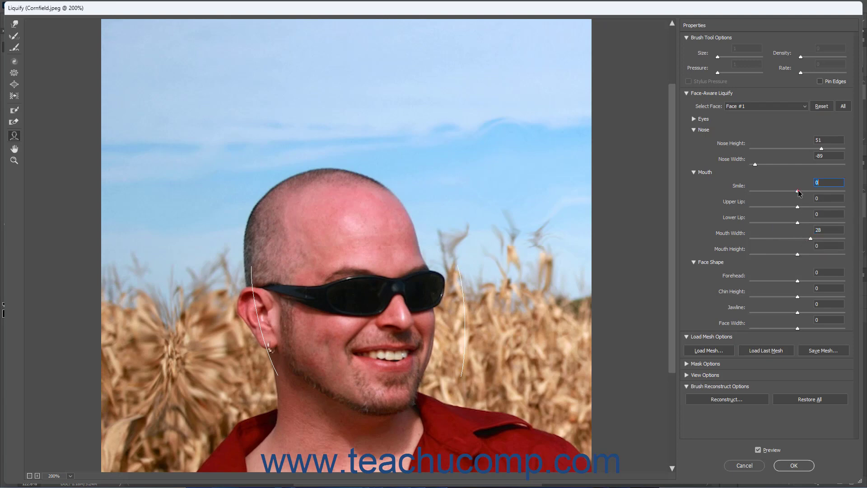
{"action": "left_click_drag", "start_coordinate": [798, 191], "coordinate": [803, 191]}
Pan the preview slightly, zoom in on the man's head to 300%, and zoom back out to 200%.
{"action": "left_click", "coordinate": [15, 152]}
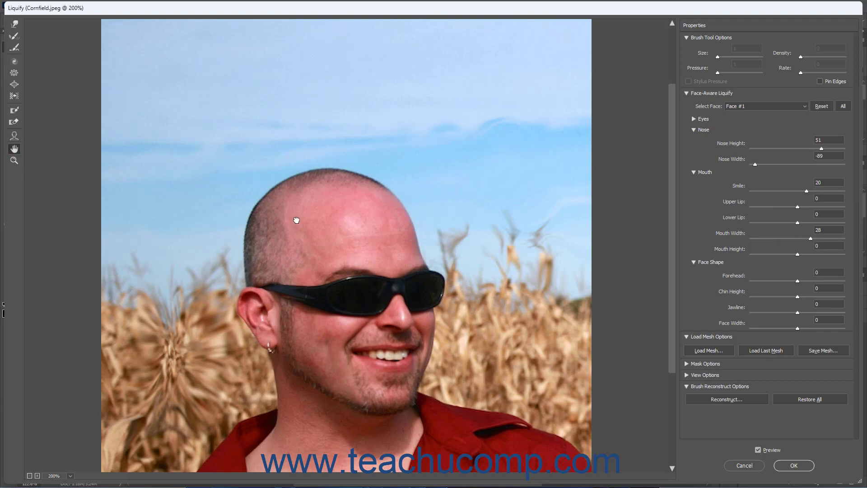
{"action": "mouse_move", "coordinate": [294, 222]}
{"action": "left_mouse_down"}
{"action": "mouse_move", "coordinate": [291, 148]}
{"action": "mouse_move", "coordinate": [301, 217]}
{"action": "left_mouse_up"}
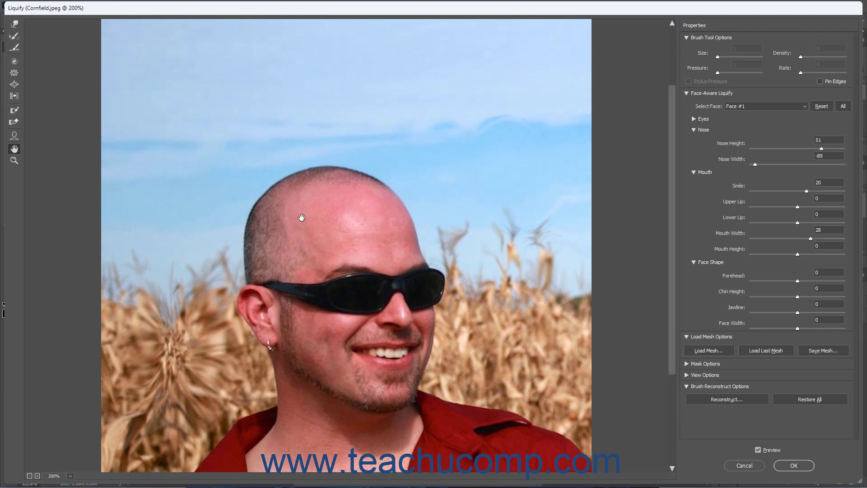
{"action": "left_click", "coordinate": [13, 161]}
{"action": "left_click", "coordinate": [274, 253]}
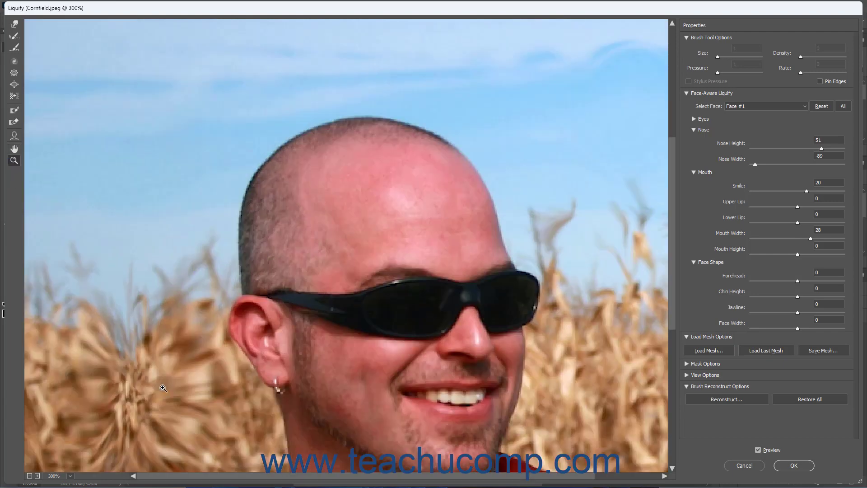
{"action": "key", "text": "alt"}
{"action": "left_click", "coordinate": [402, 255], "text": "alt"}
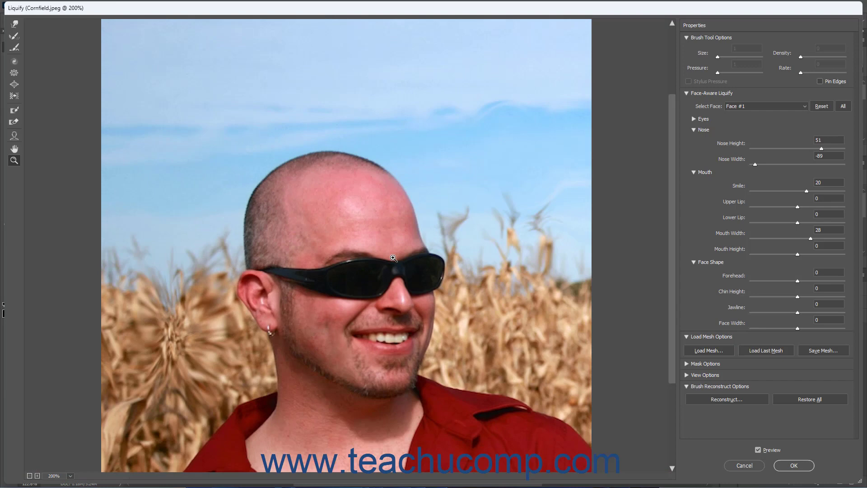
Restore all brush distortions across the photo and apply the Liquify filter to the Background layer.
{"action": "left_click", "coordinate": [800, 401]}
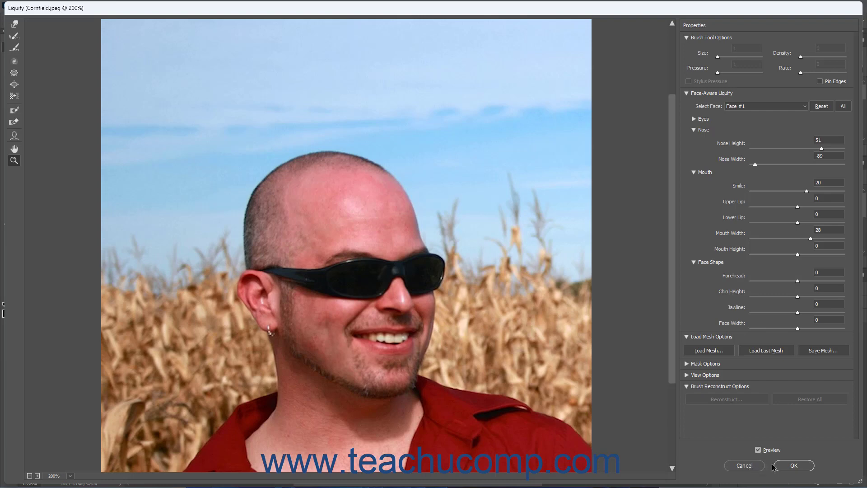
{"action": "left_click", "coordinate": [794, 465]}
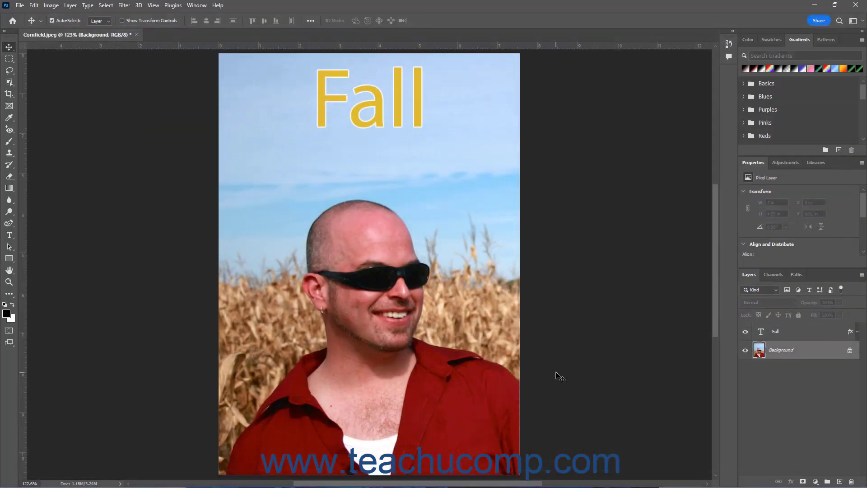